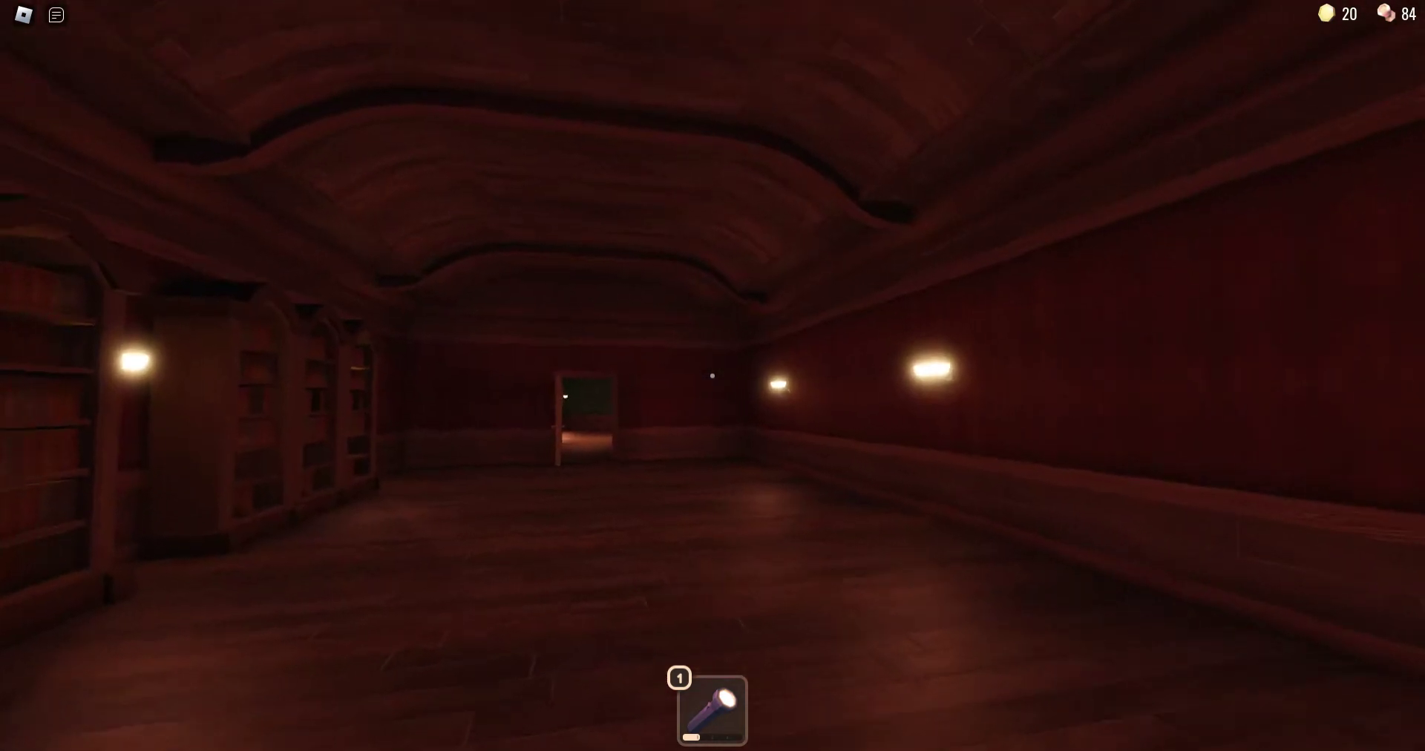
key(w)
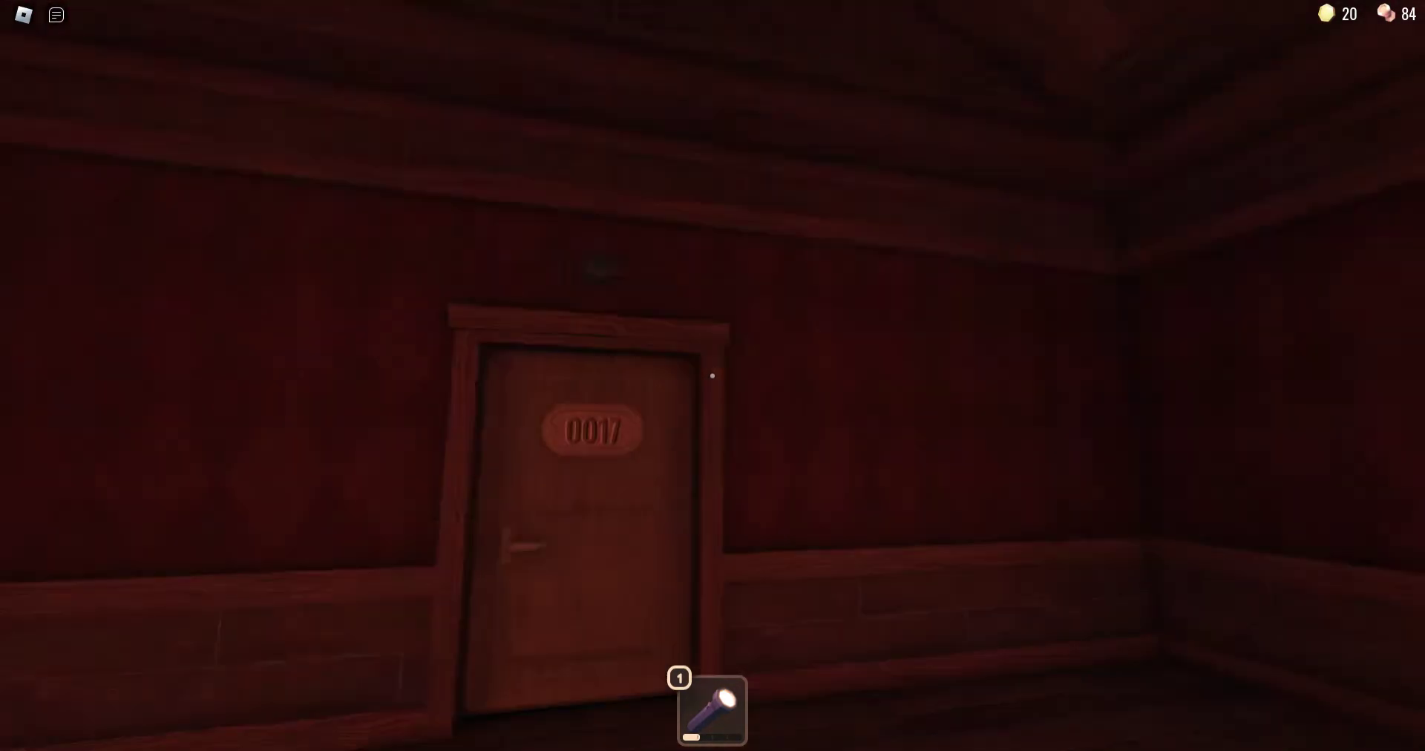
- Walk down the hallway and through door 0017 into the dark teal room
key(w)
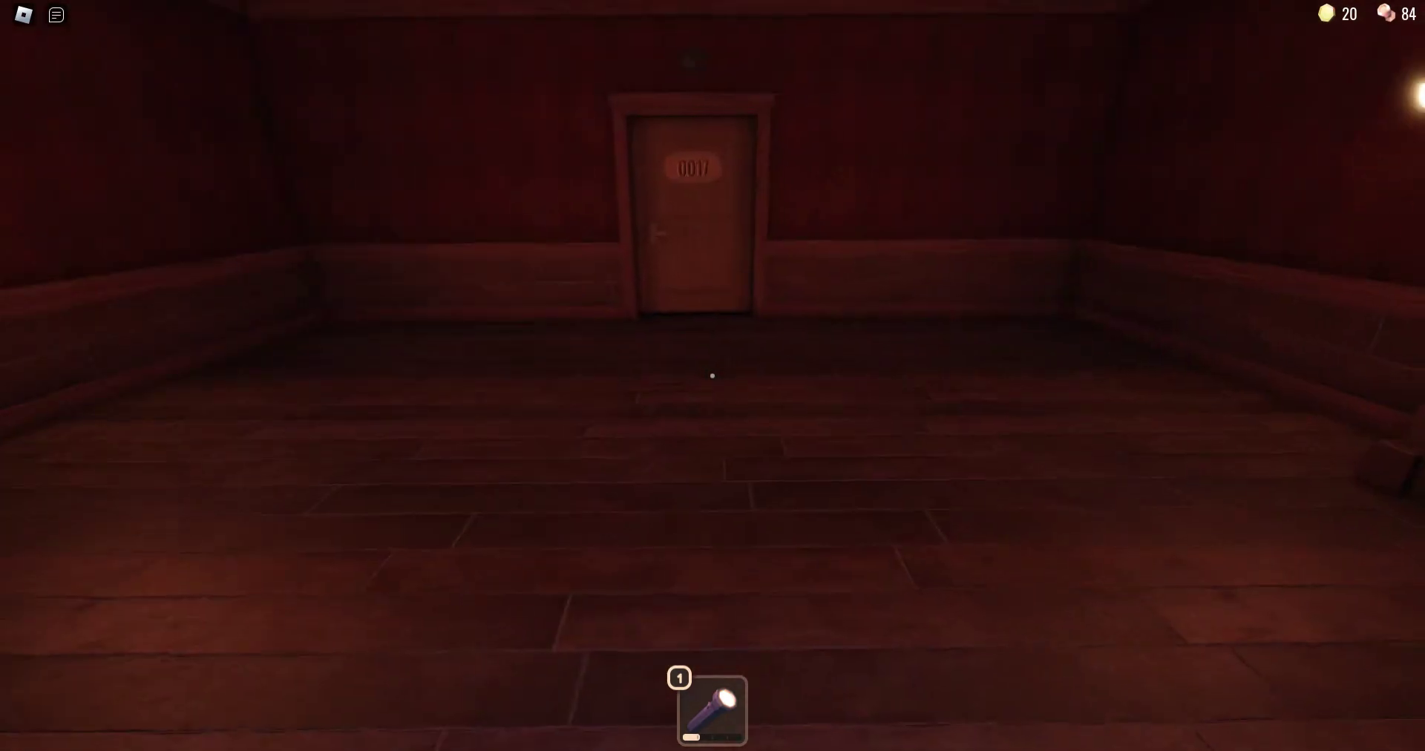
key(w)
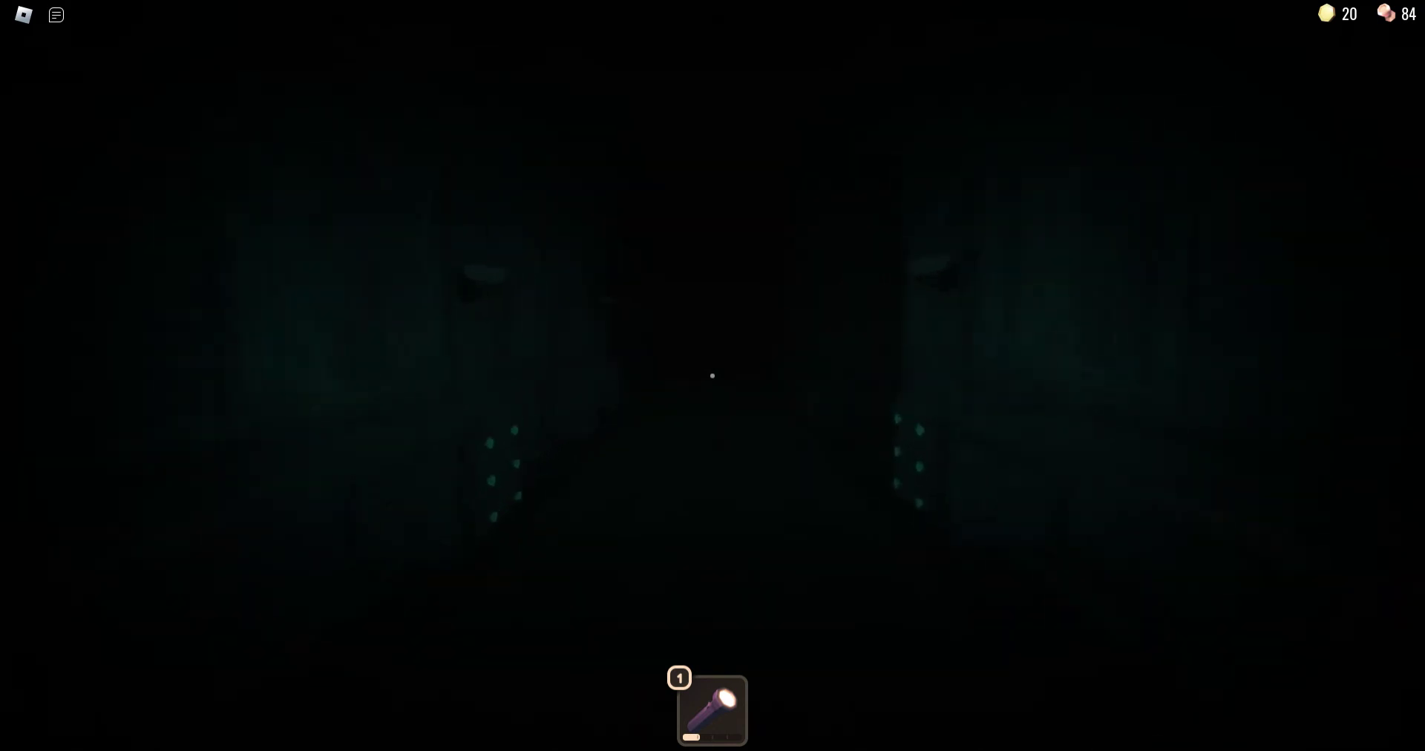
- Advance past the dressers down the dark hallway, turning around at the first glitch
key(w)
key(w)
key(w)
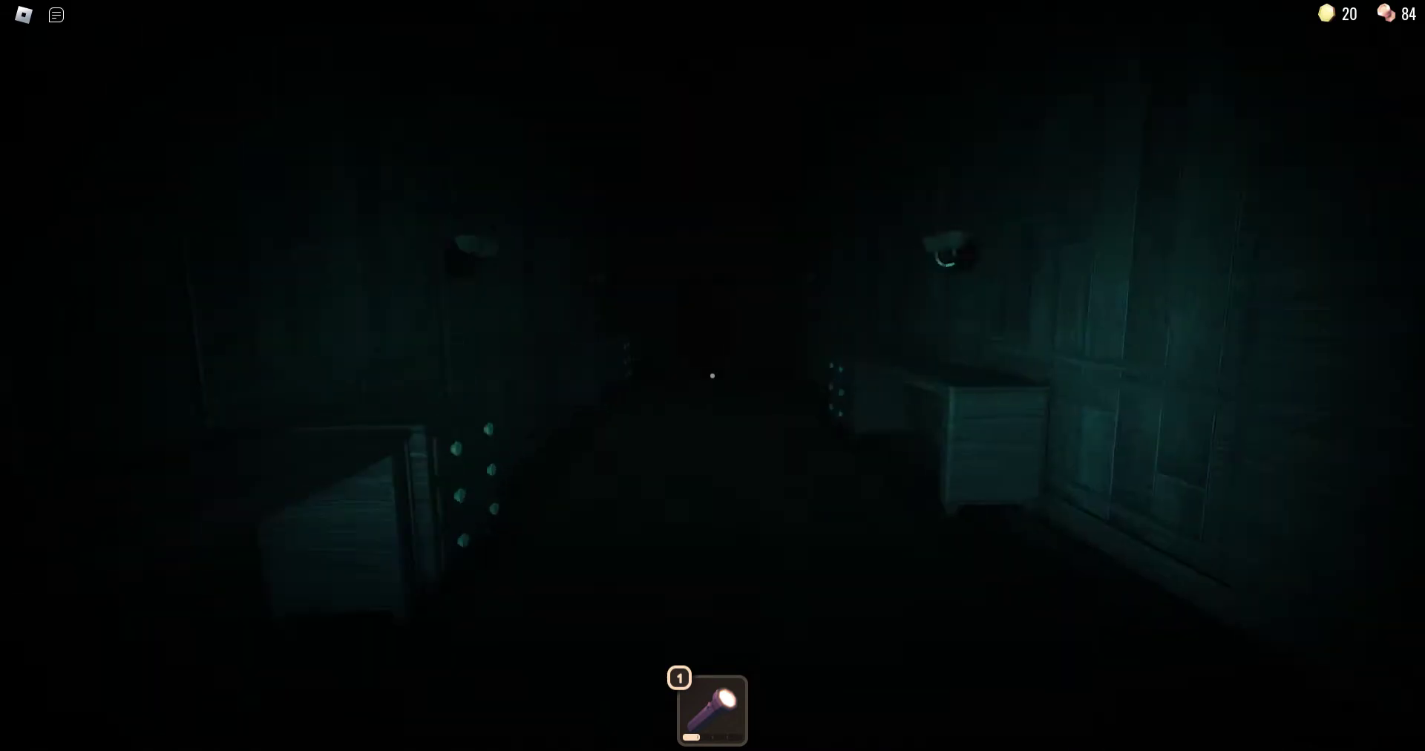
key(w)
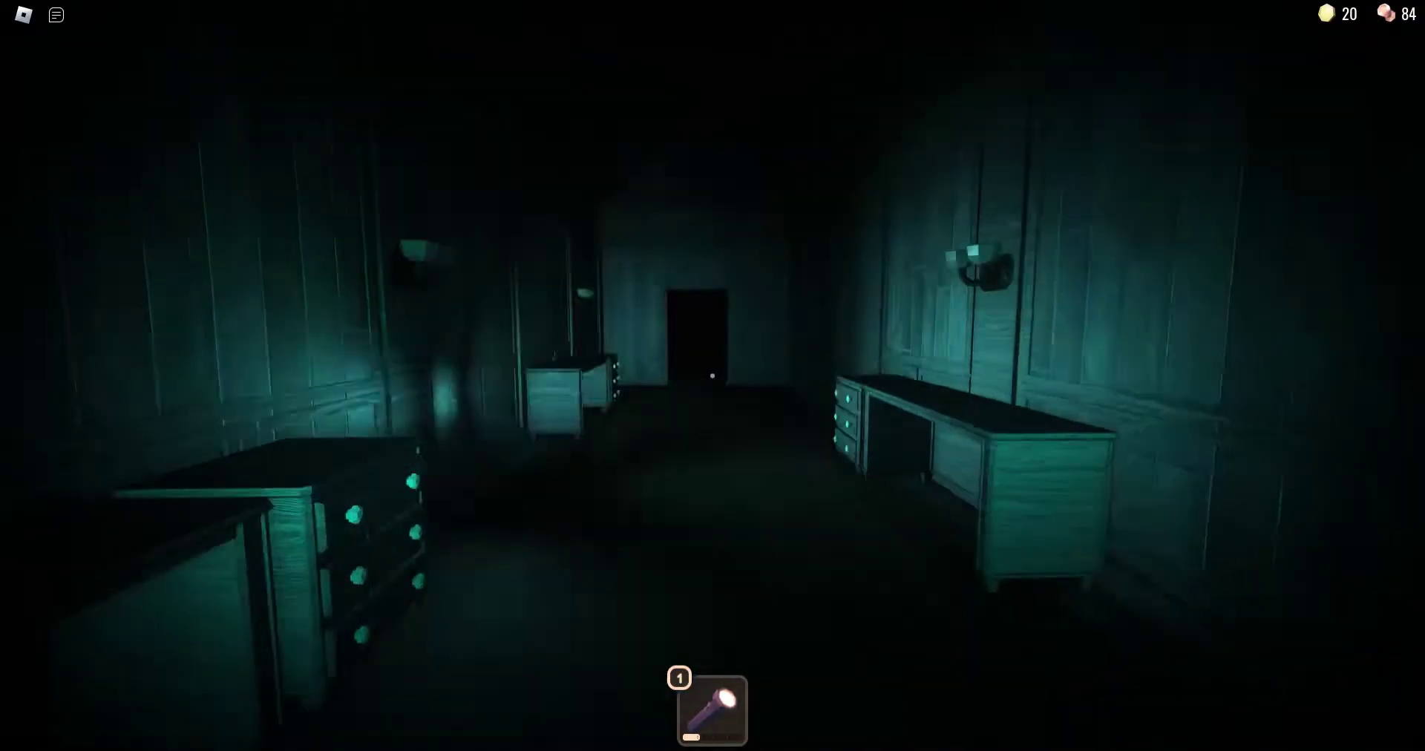
key(w)
key(w)
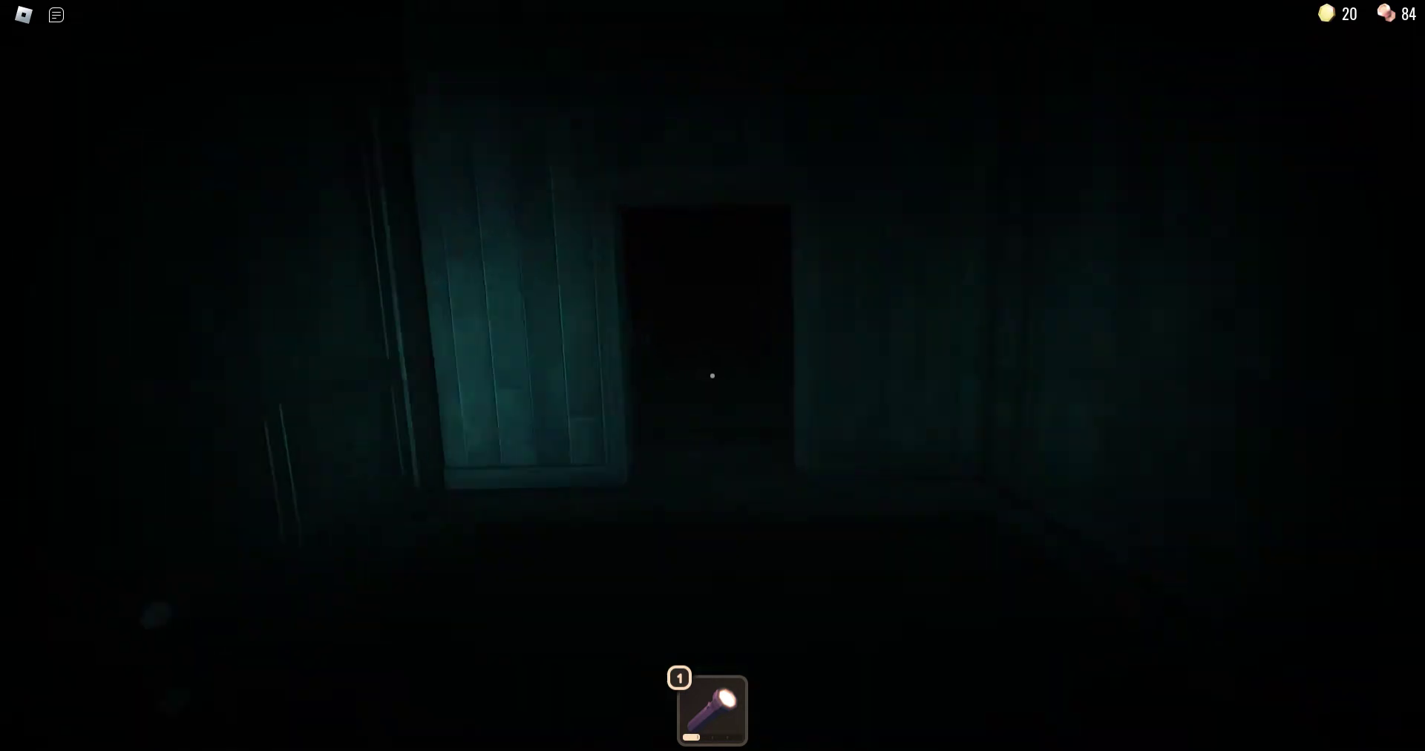
key(w)
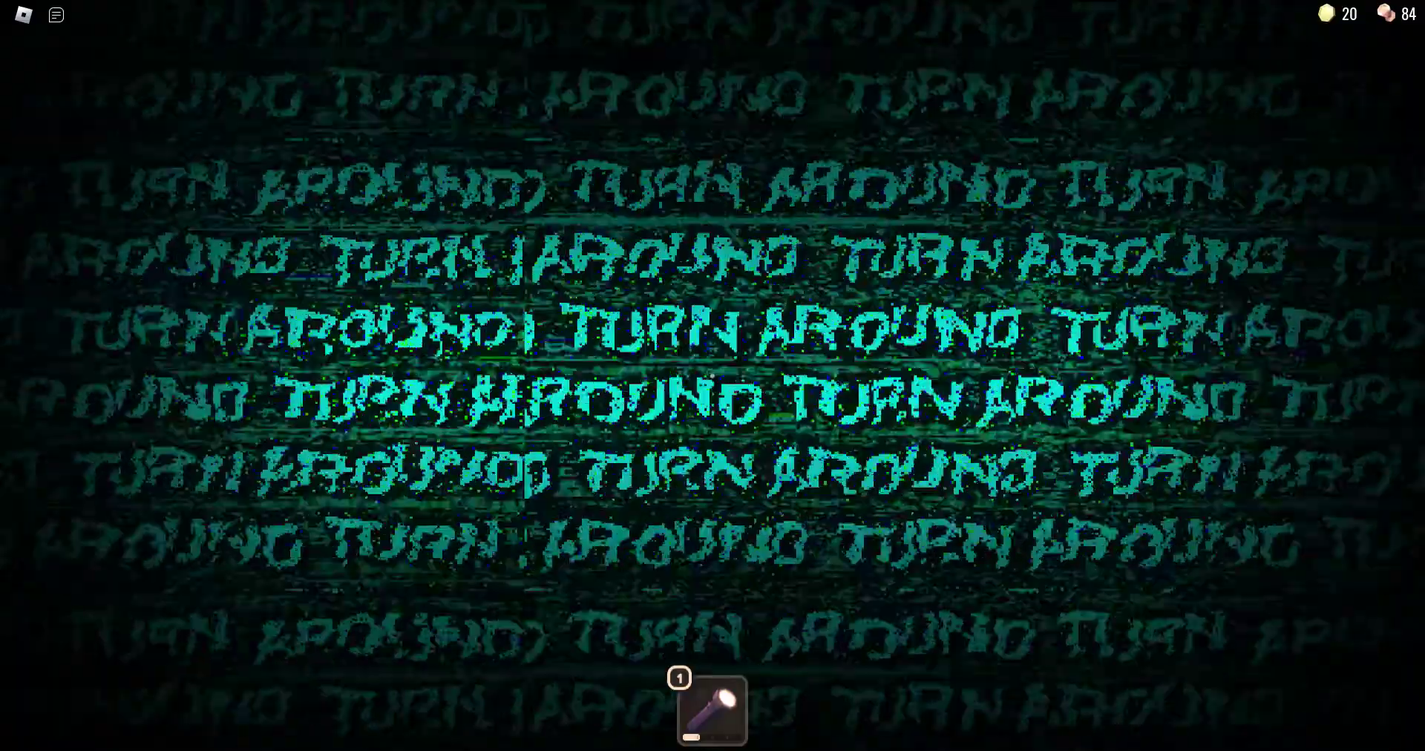
- Enter the dark corridor, turning around at the second glitch, then push into the darker room
key(w)
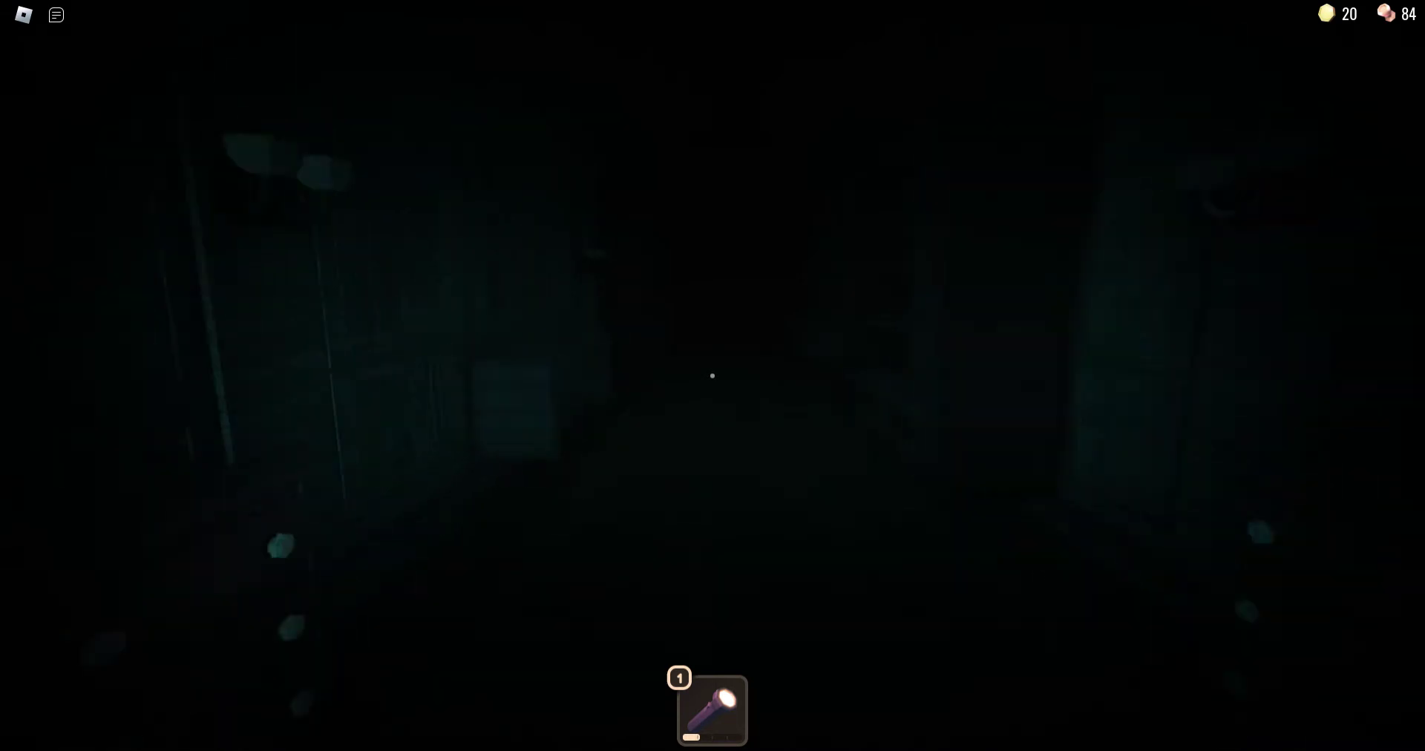
key(w)
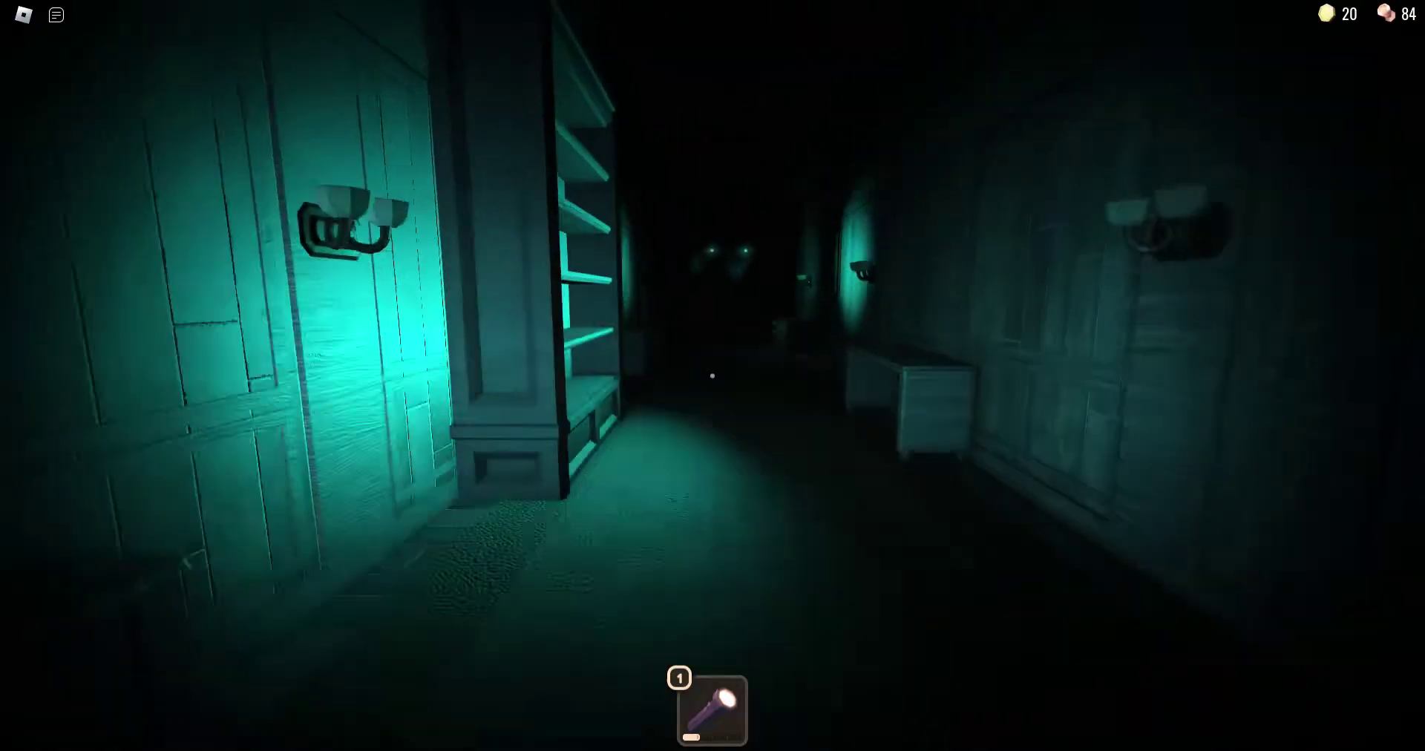
key(w)
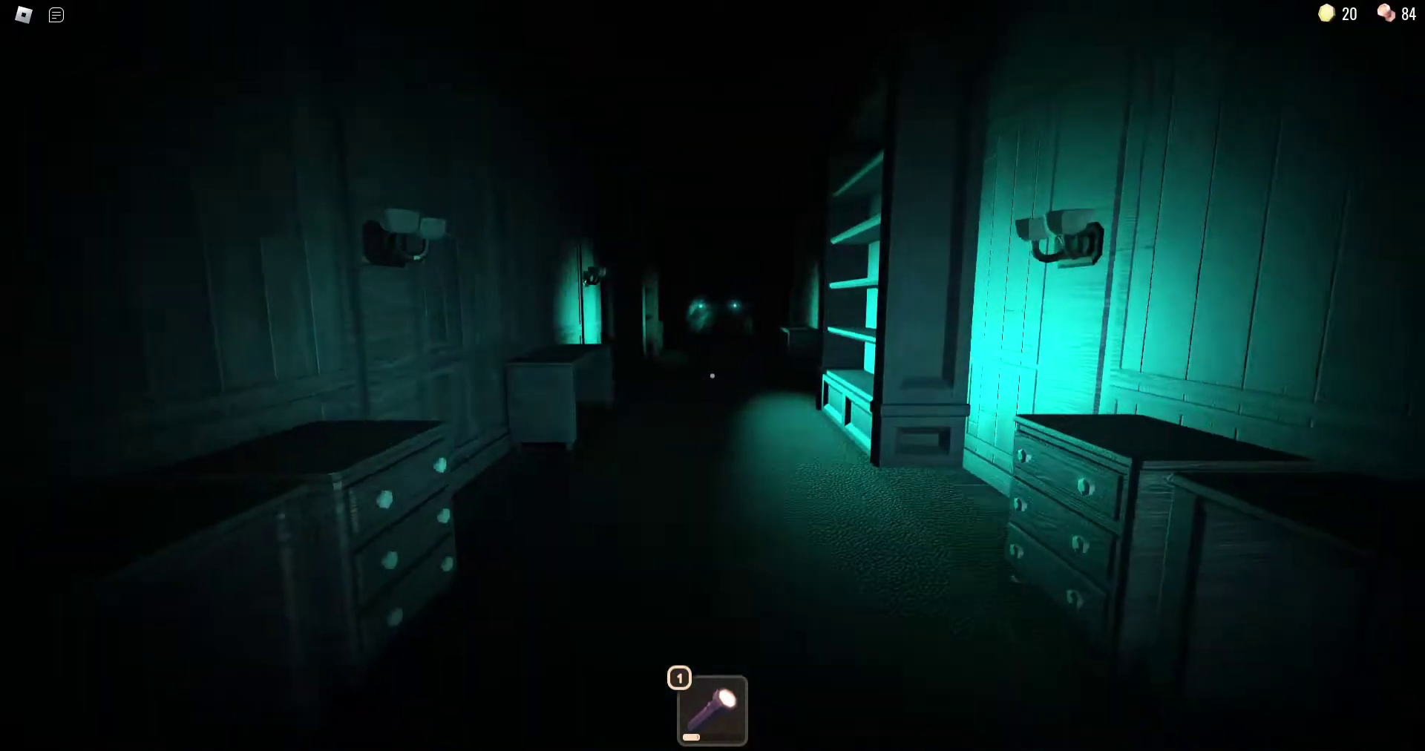
key(w)
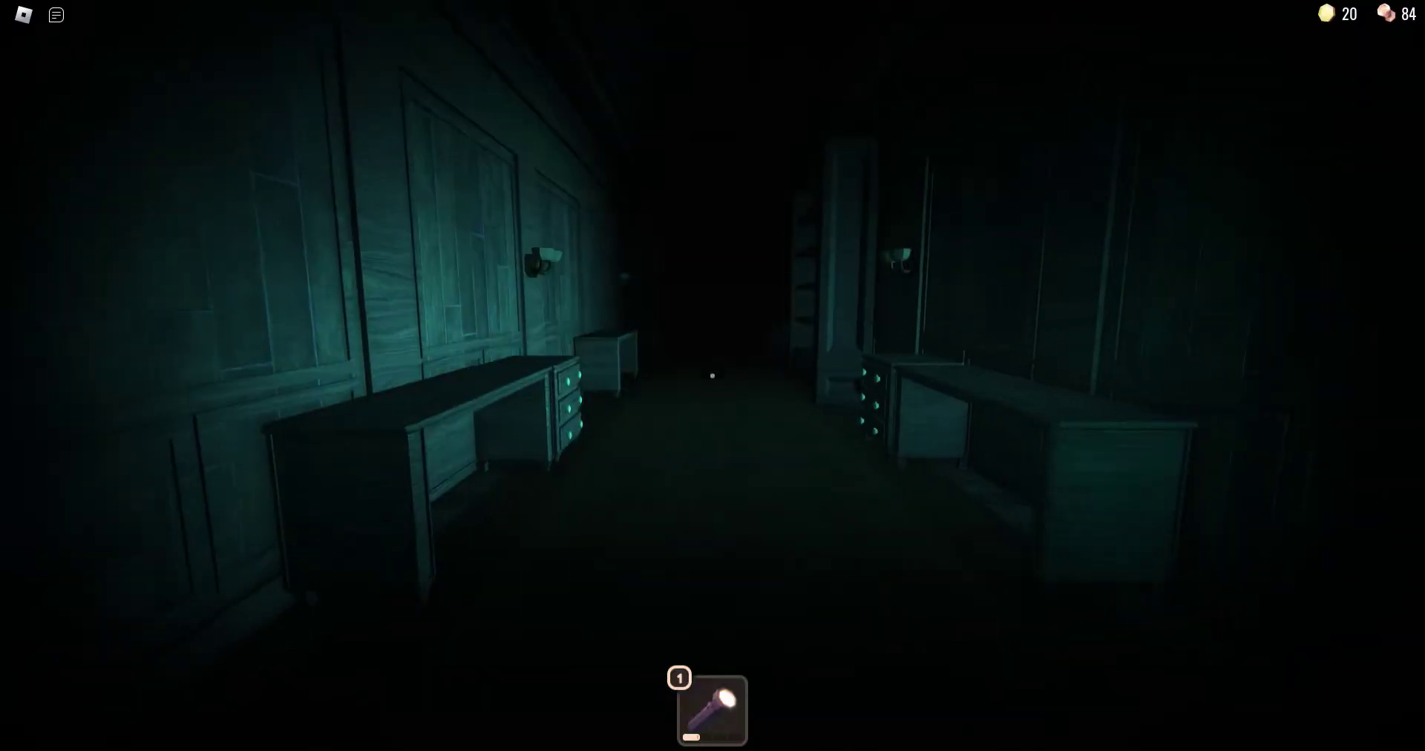
key(w)
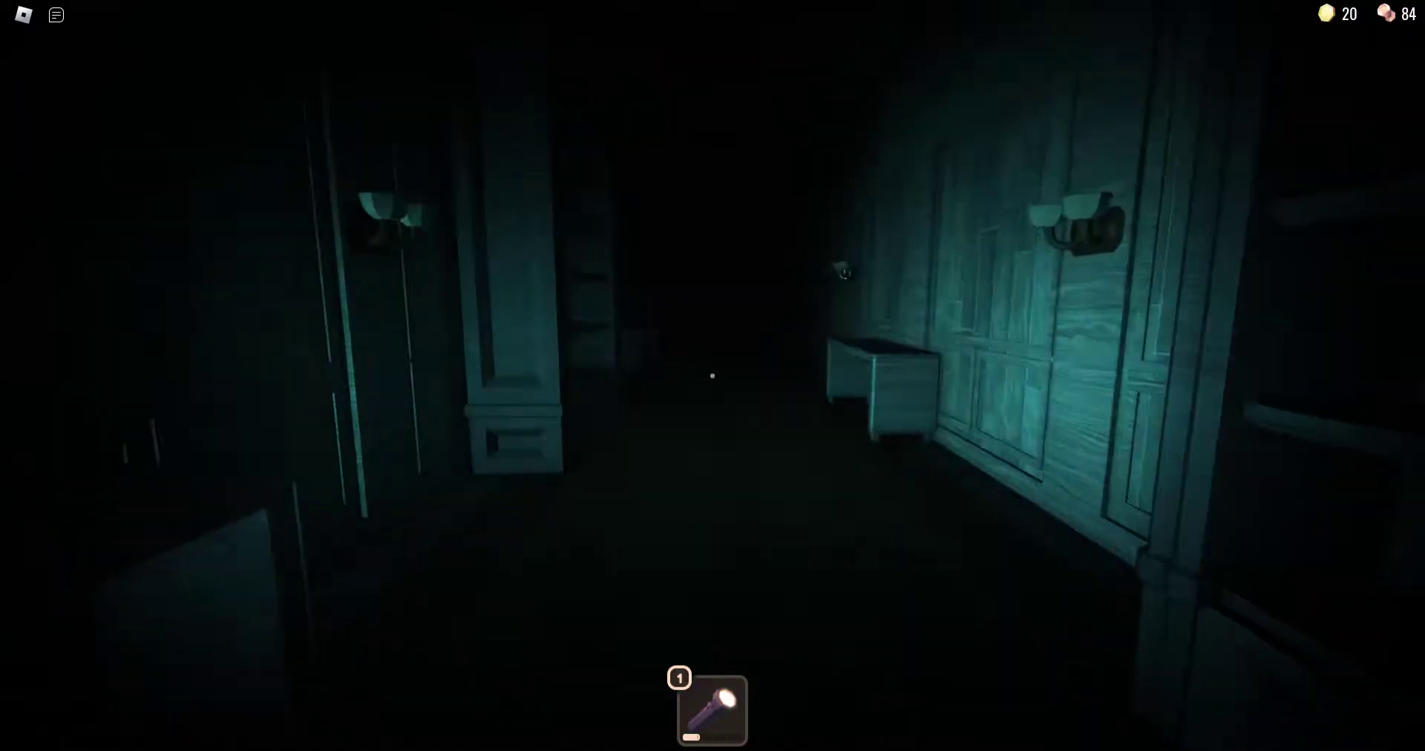
- Turn around at the third glitch, then follow the teal corridor to door 0018
key(w)
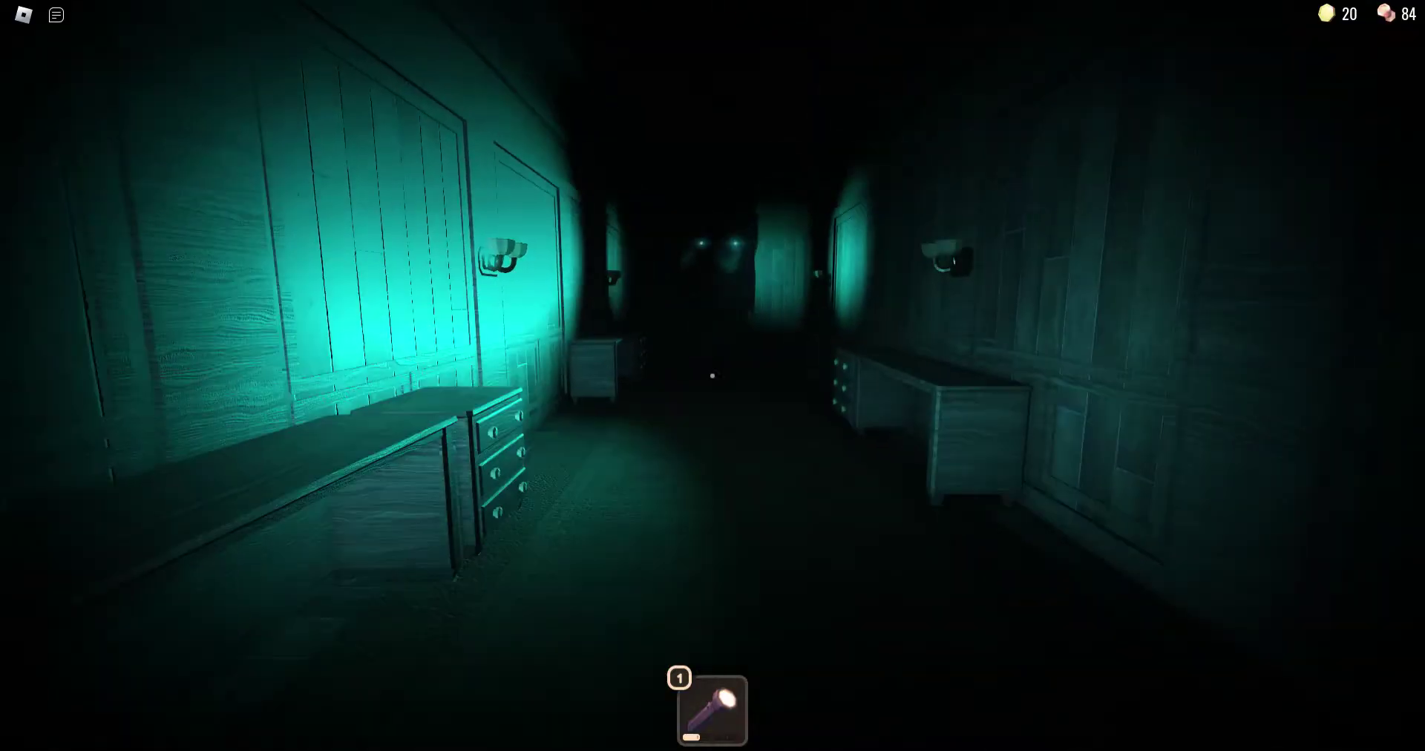
key(w)
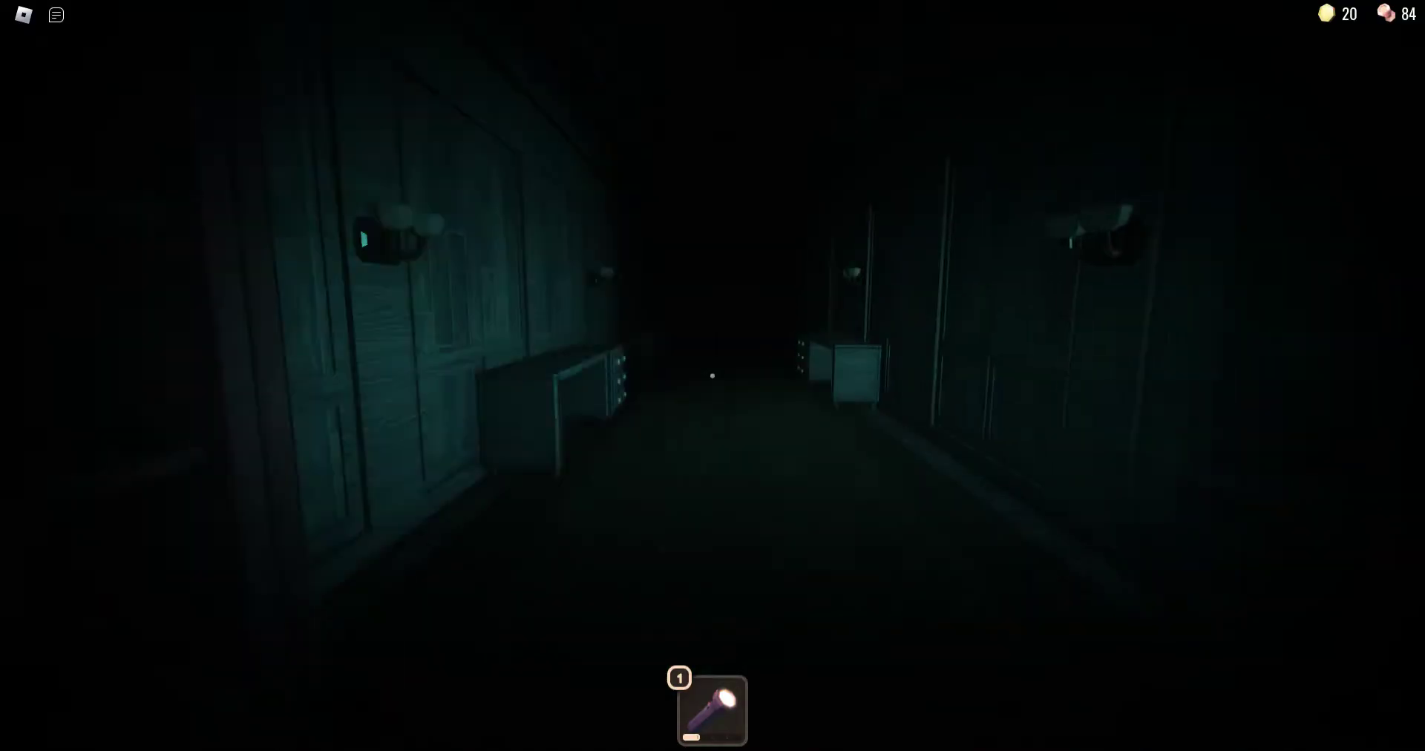
key(w)
key(w)
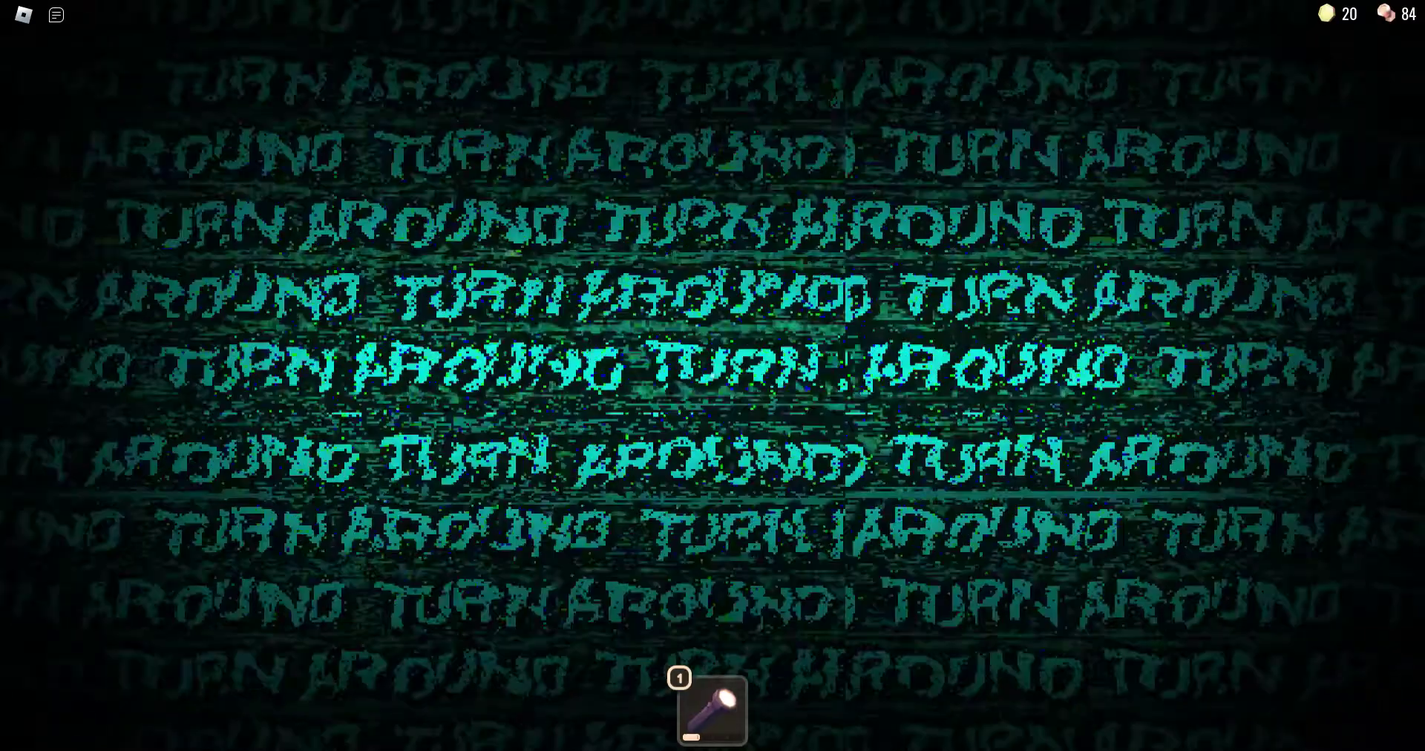
key(w)
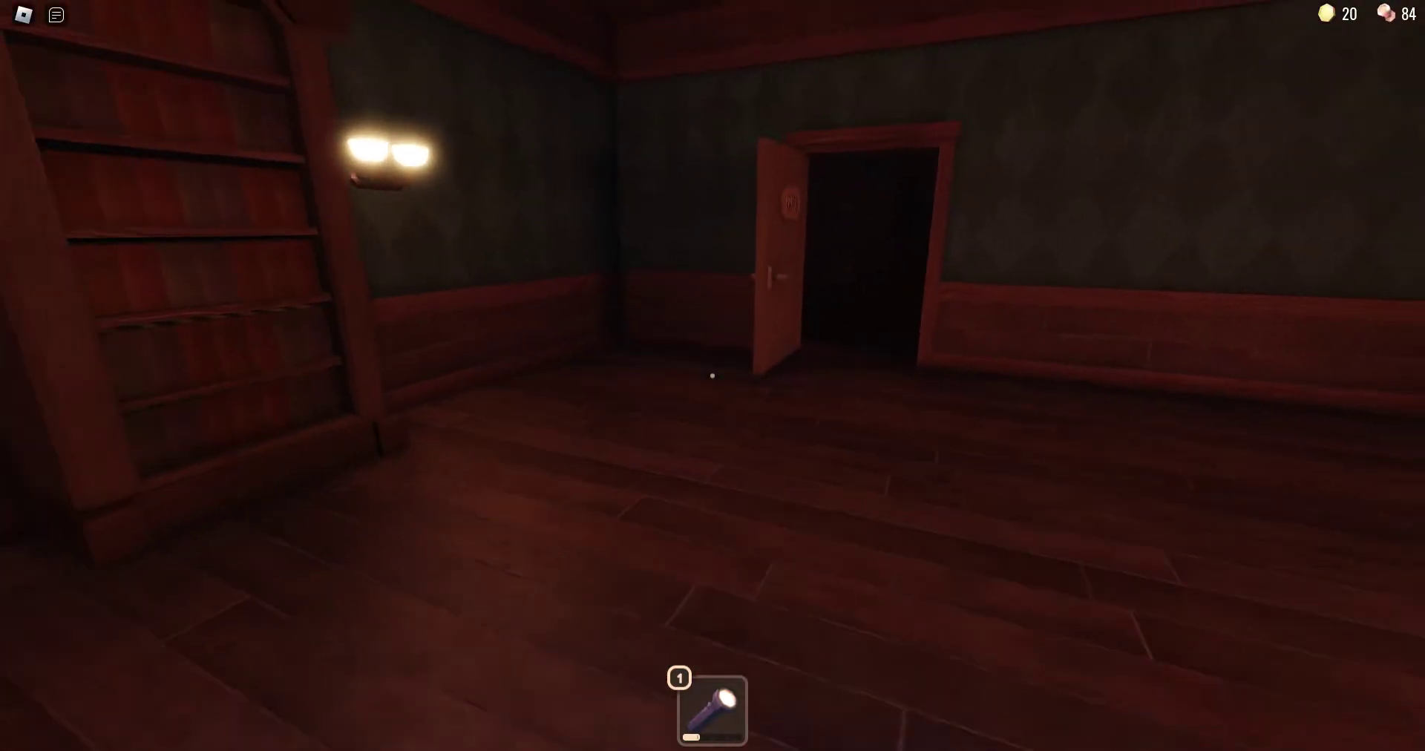
key(w)
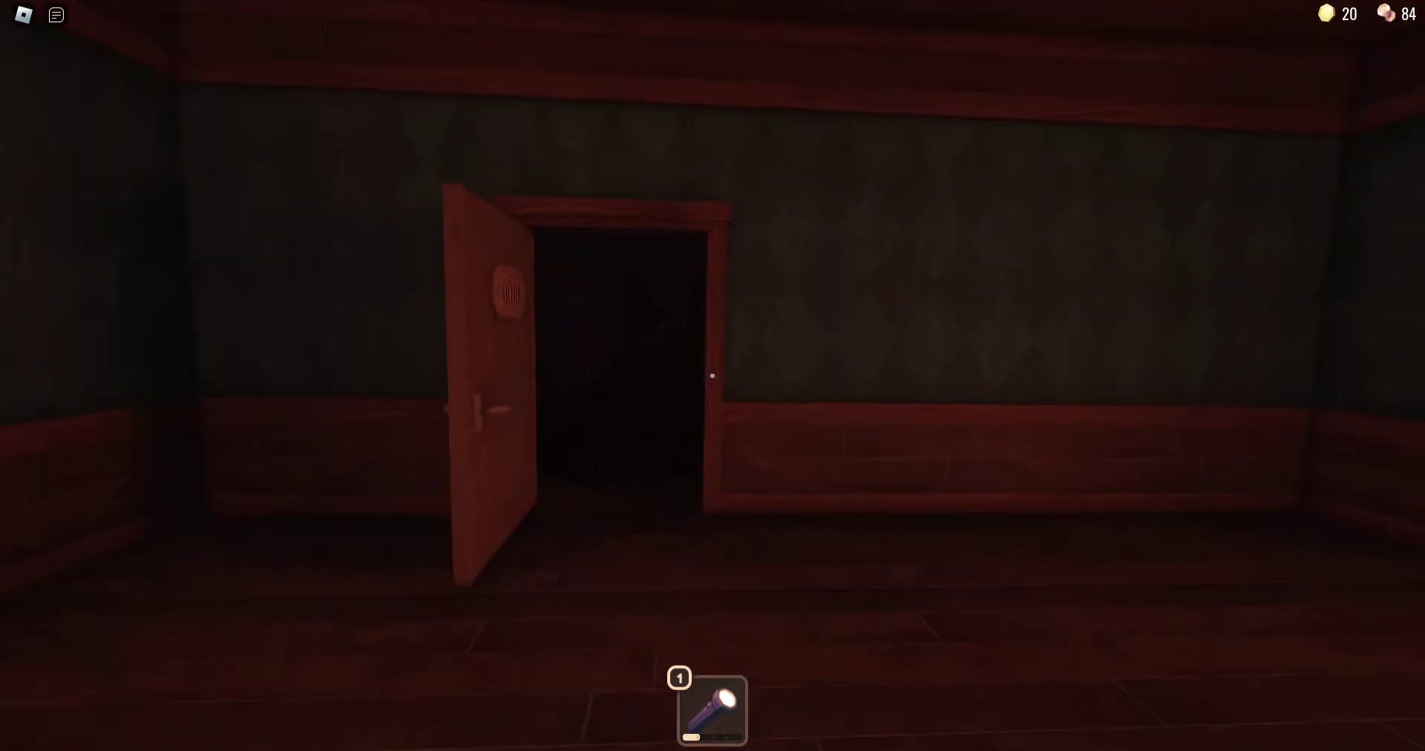
- Go through door 0018 and cross the dark room toward the lit corridor
key(w)
key(w)
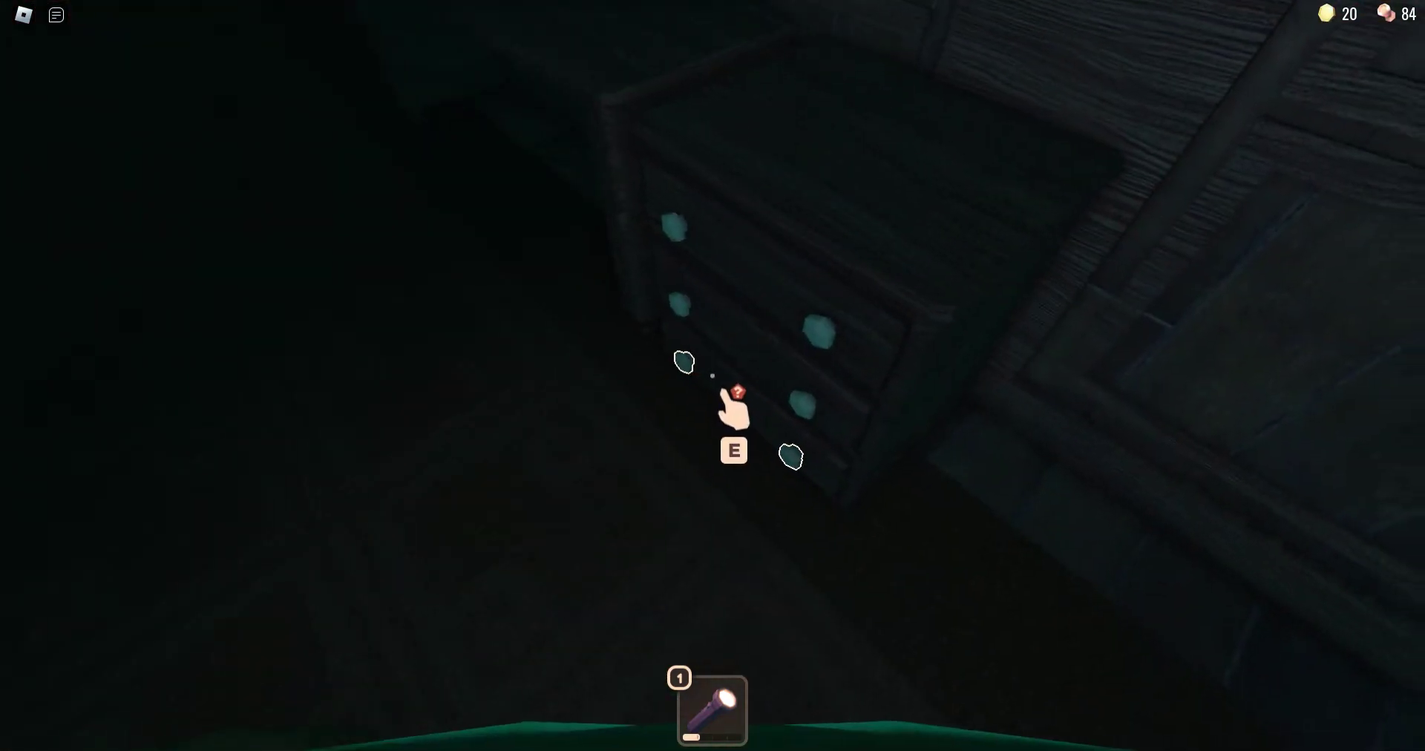
key(w)
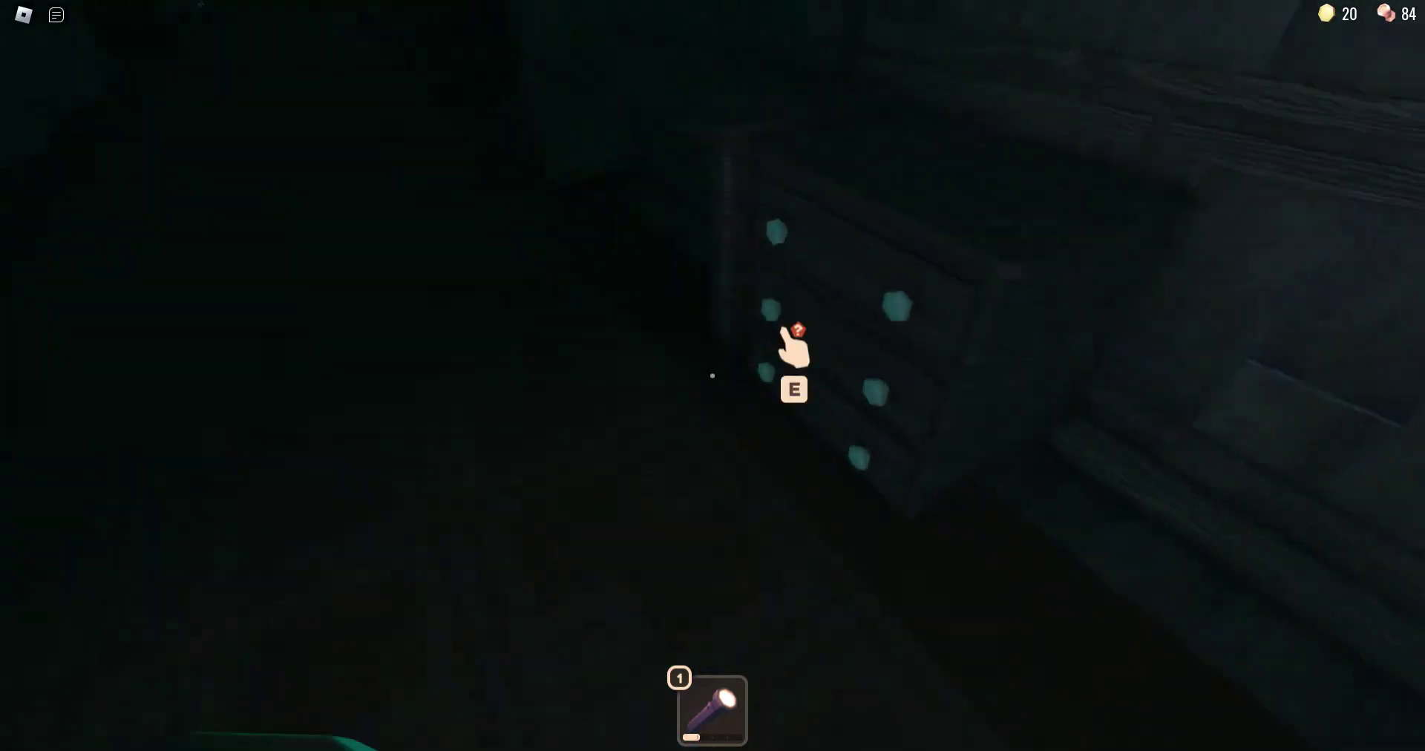
key(w)
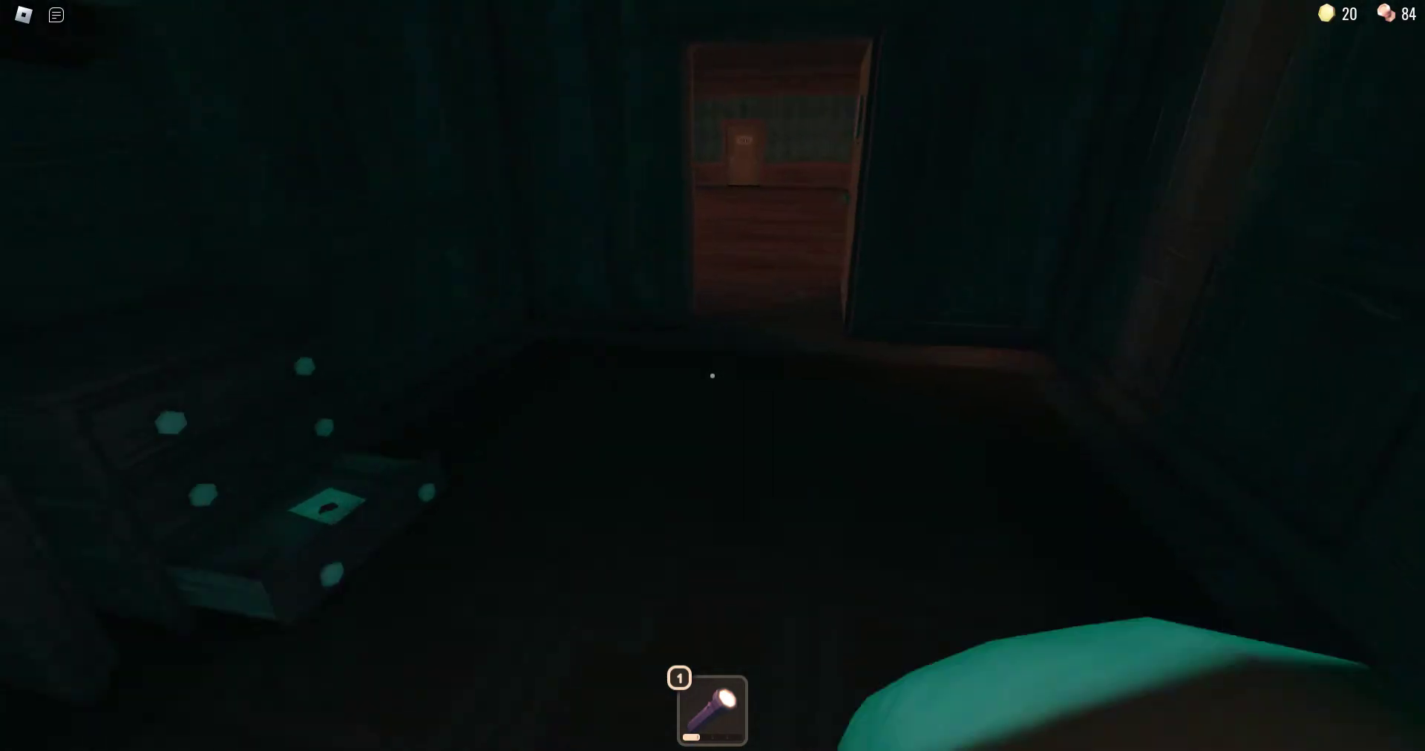
key(w)
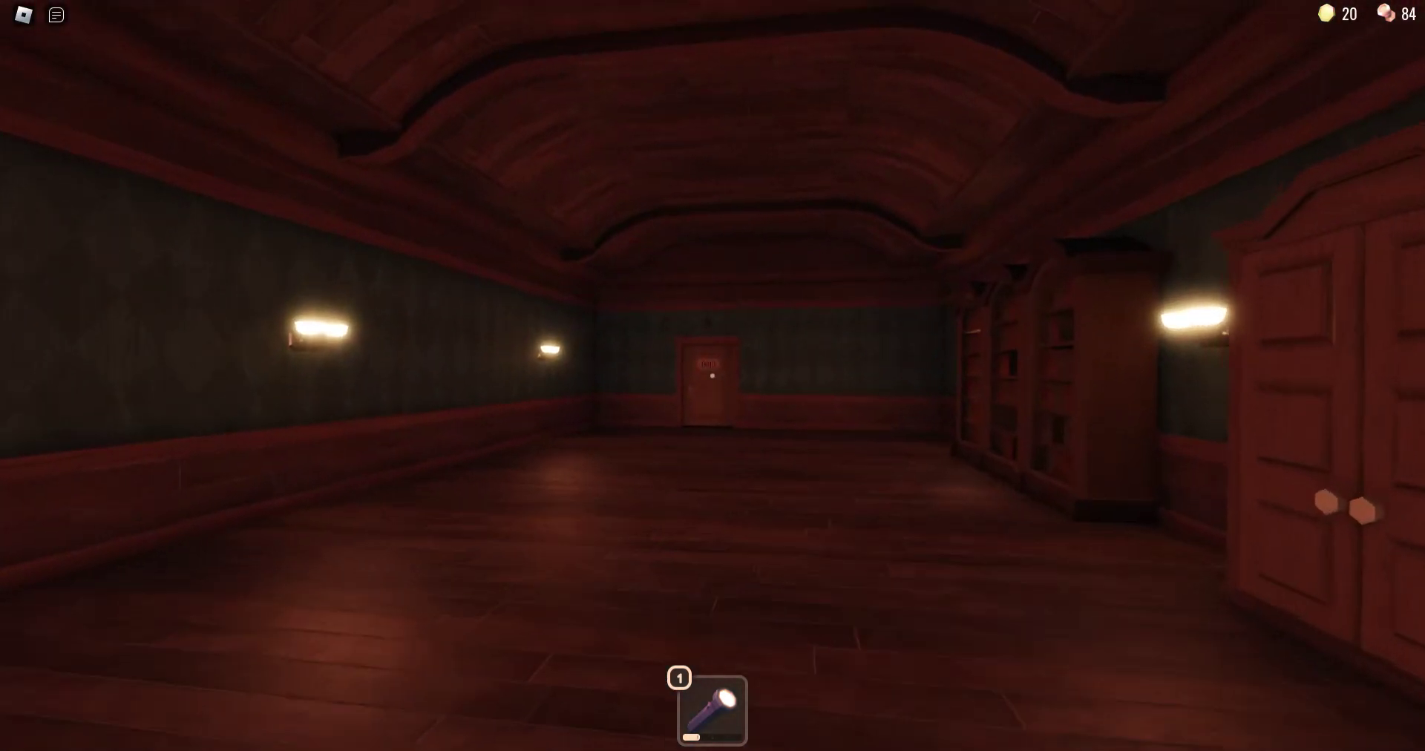
- Pass the wardrobe, enter door 0019, and climb the staircase to the narrow corridor
key(w)
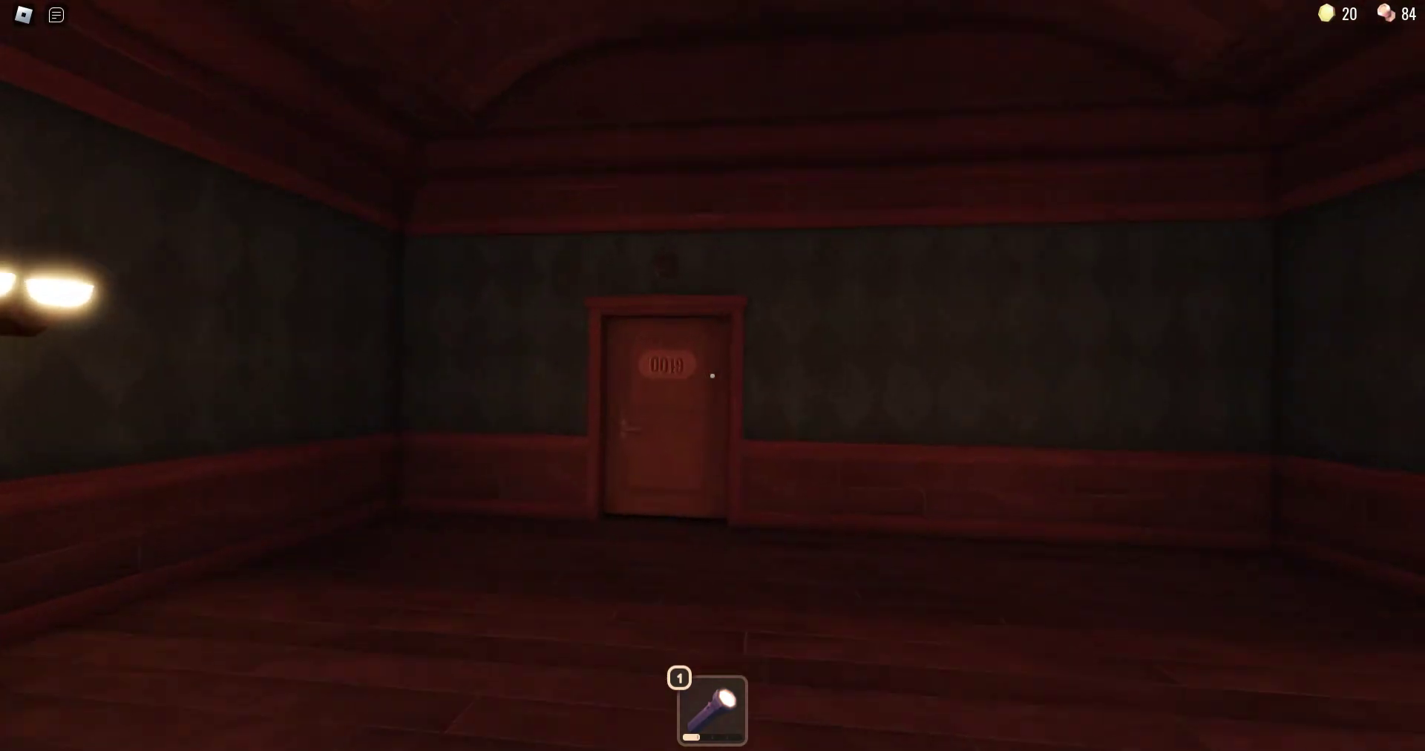
key(w)
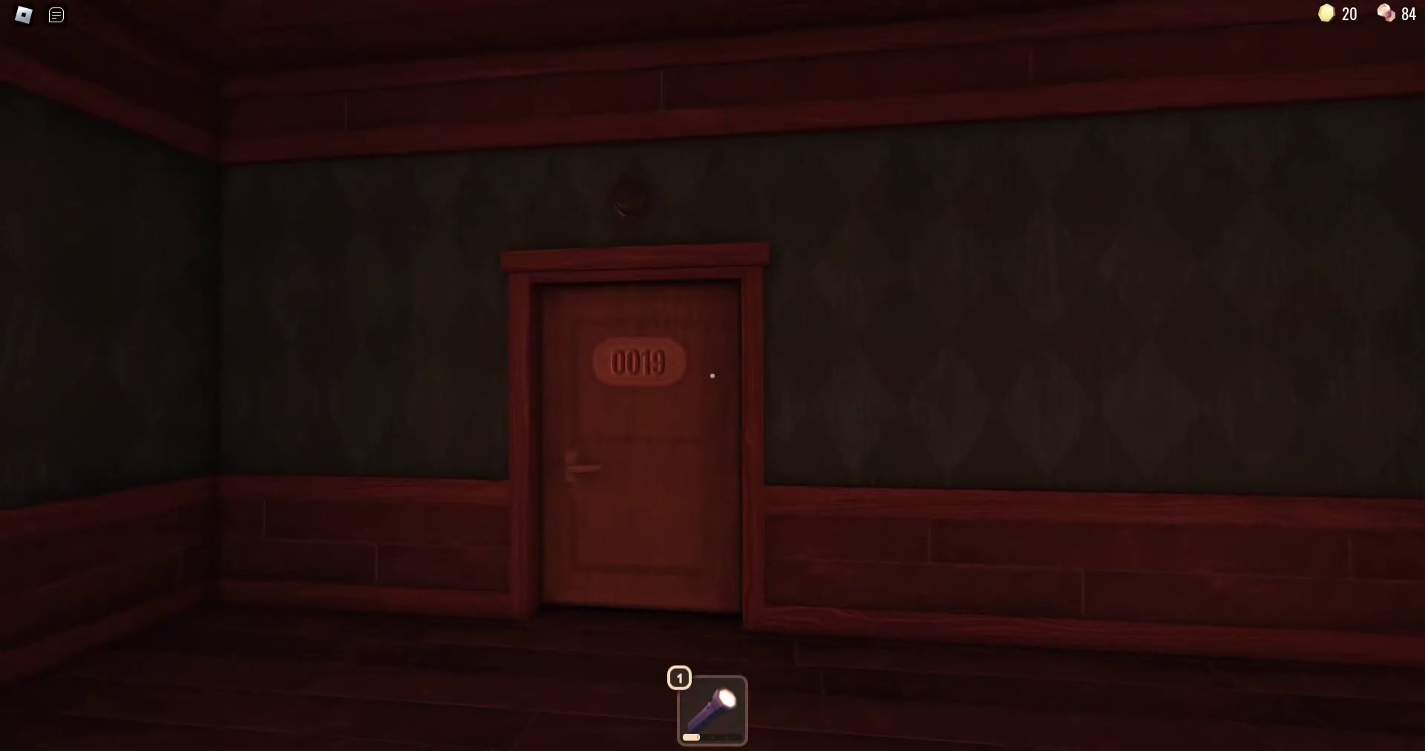
key(w)
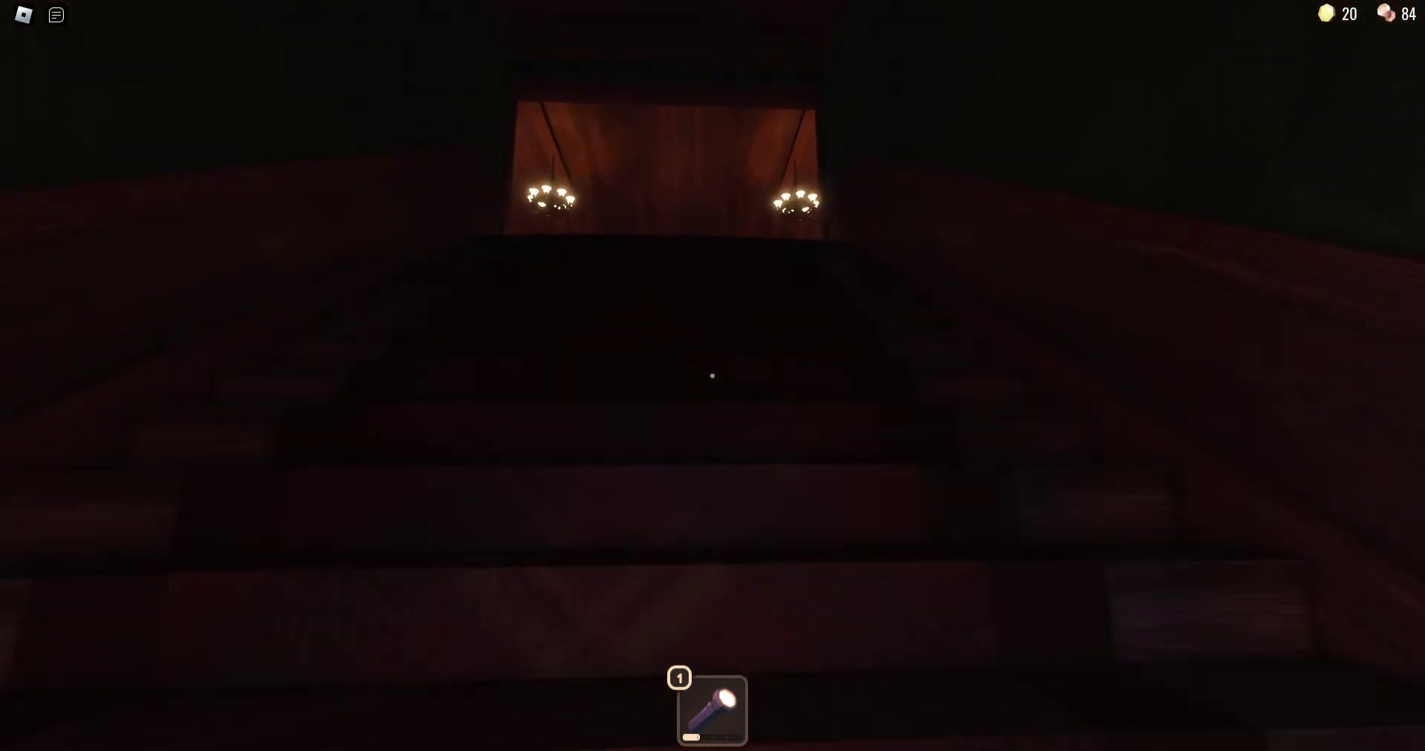
key(w)
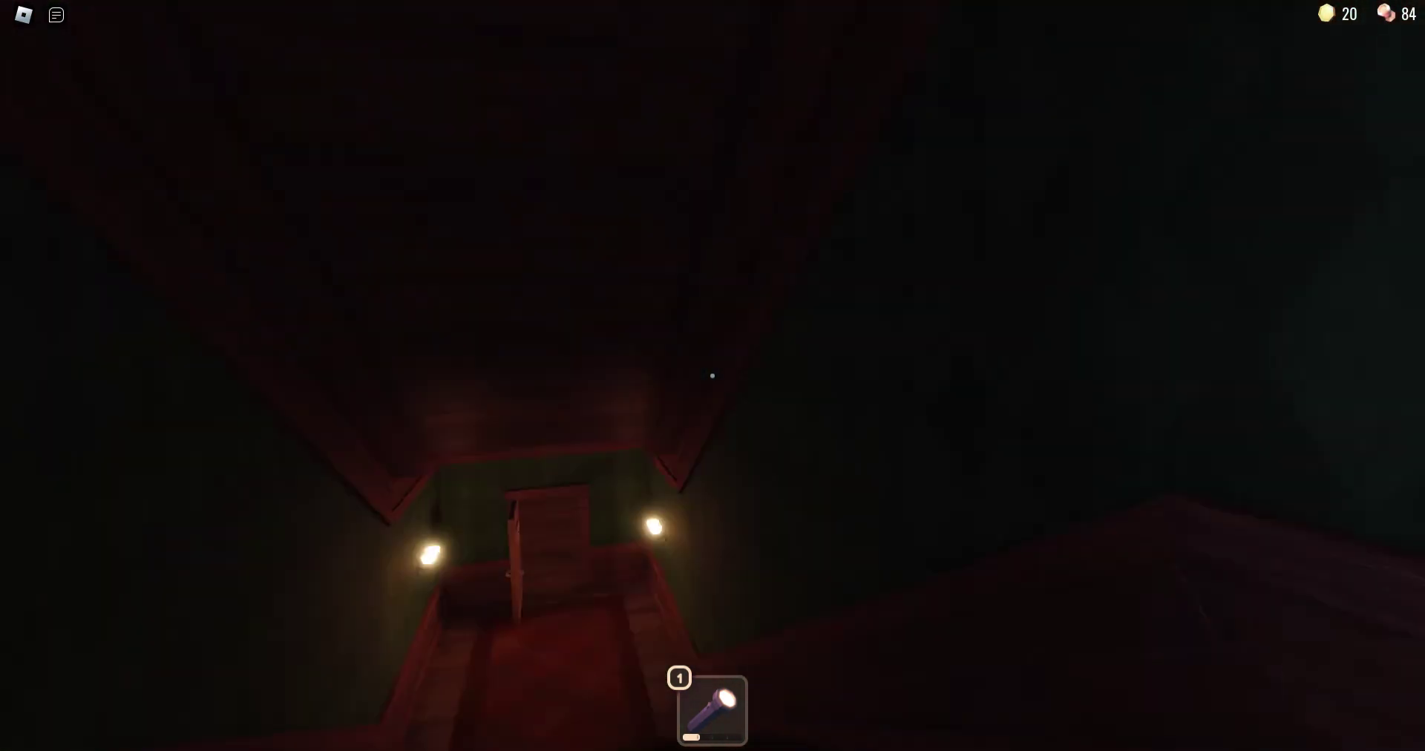